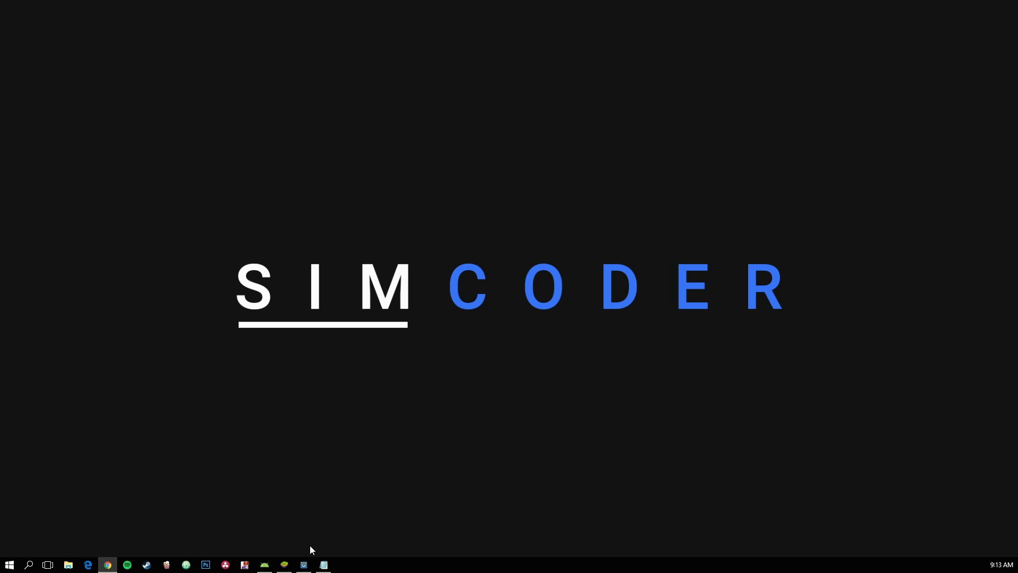
Bring Android Studio forward and hide the Debug and Project panels so code fills the window.
left_click(265, 564)
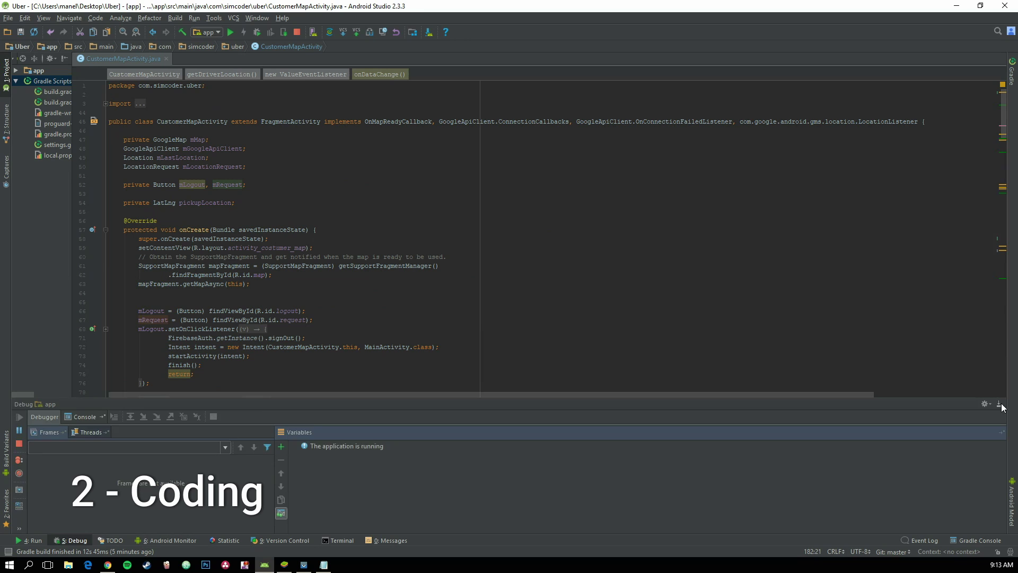
left_click(1000, 405)
double_click(104, 59)
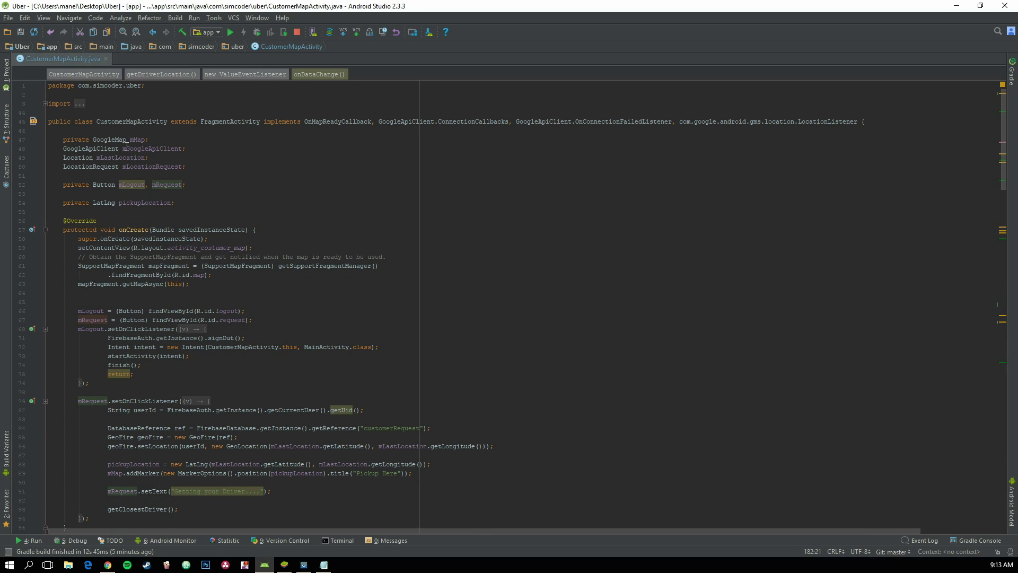
scroll(129, 123, "down", 2)
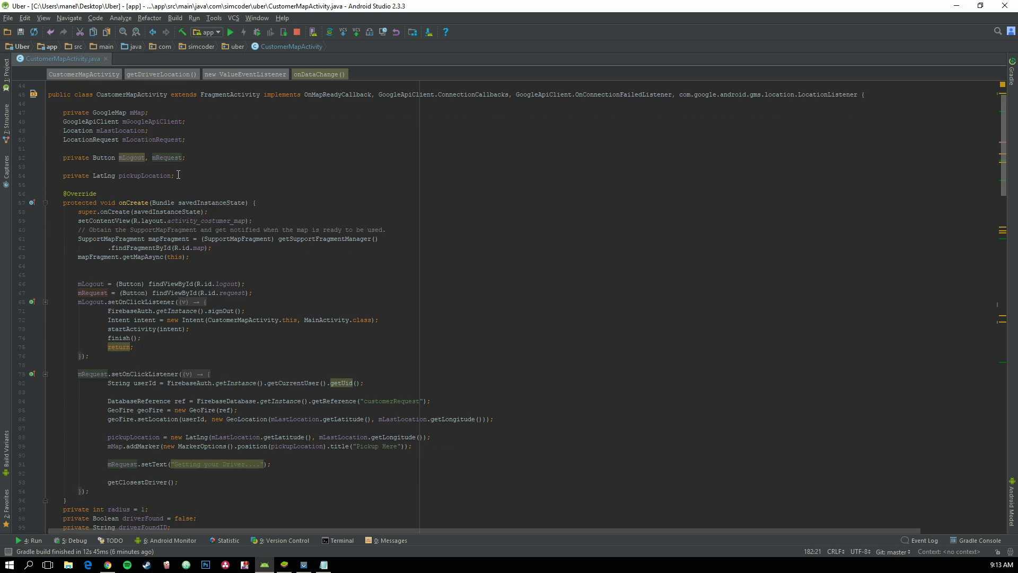
scroll(175, 175, "down", 5)
scroll(215, 223, "down", 5)
scroll(260, 263, "down", 5)
scroll(260, 264, "down", 1)
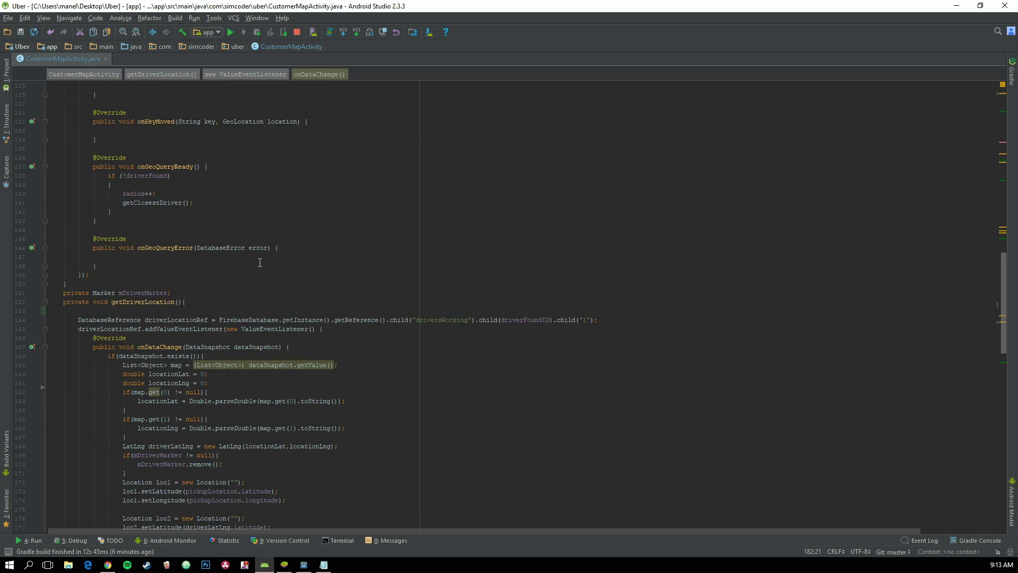
scroll(259, 264, "down", 2)
scroll(260, 264, "down", 1)
scroll(260, 264, "down", 3)
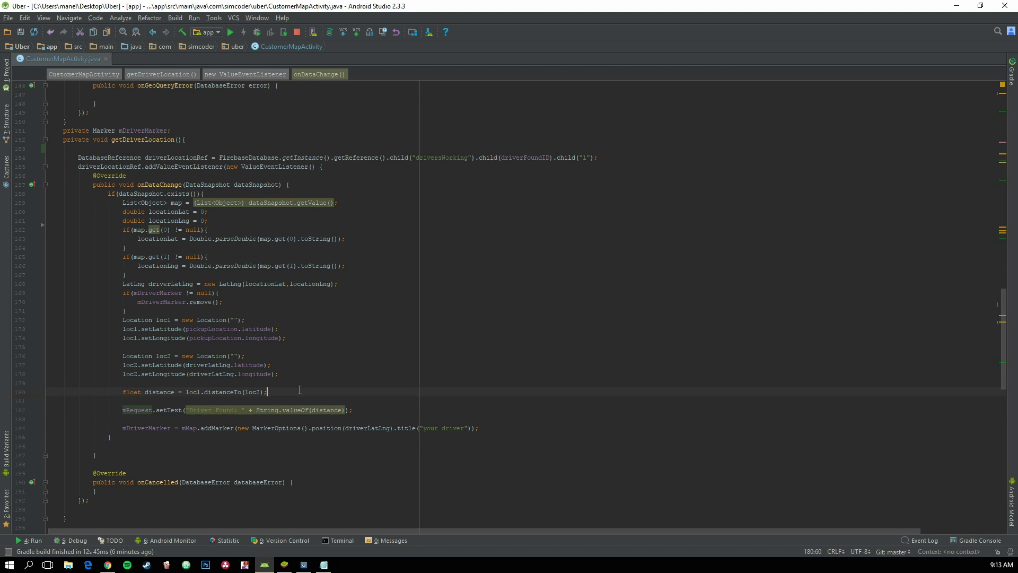
Place the caret at the end of the 'float distance' calculation line in getDriverLocation.
left_click(299, 389)
Add an 'if (distance<100){' block and cut the existing Driver Found setText line.
key("Return")
key("Return")
type("if")
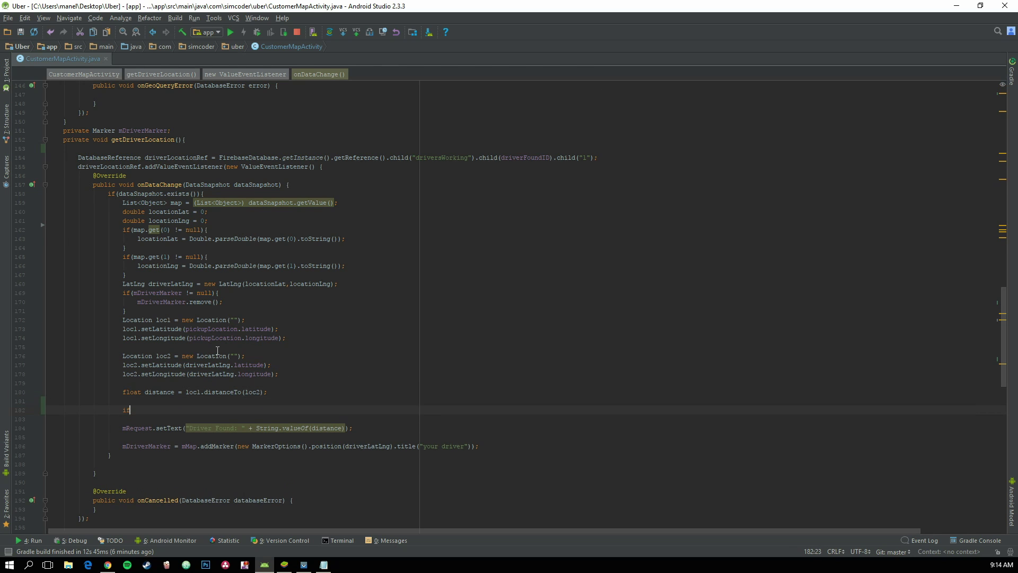
type(" (")
type("d")
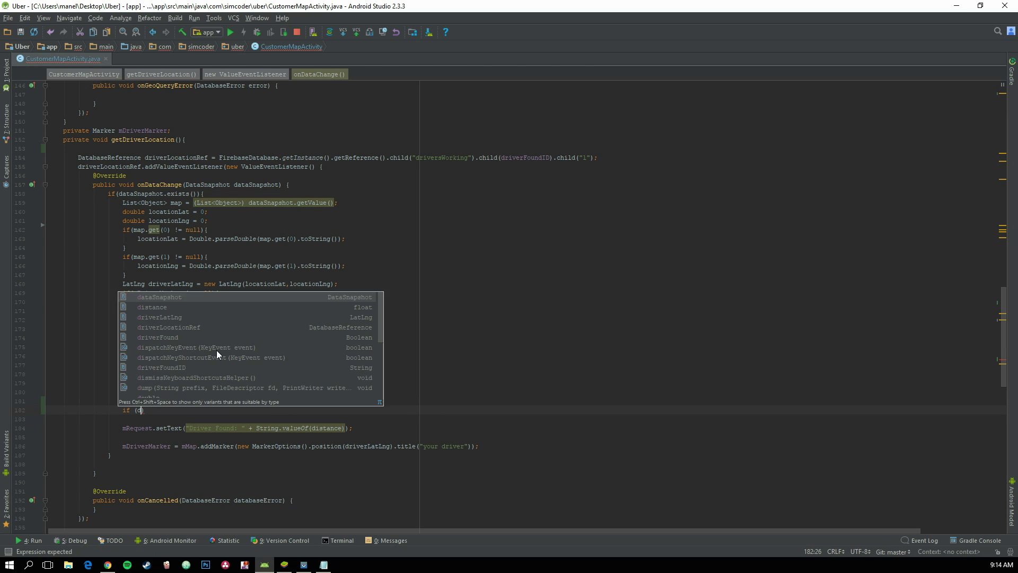
type("istance<")
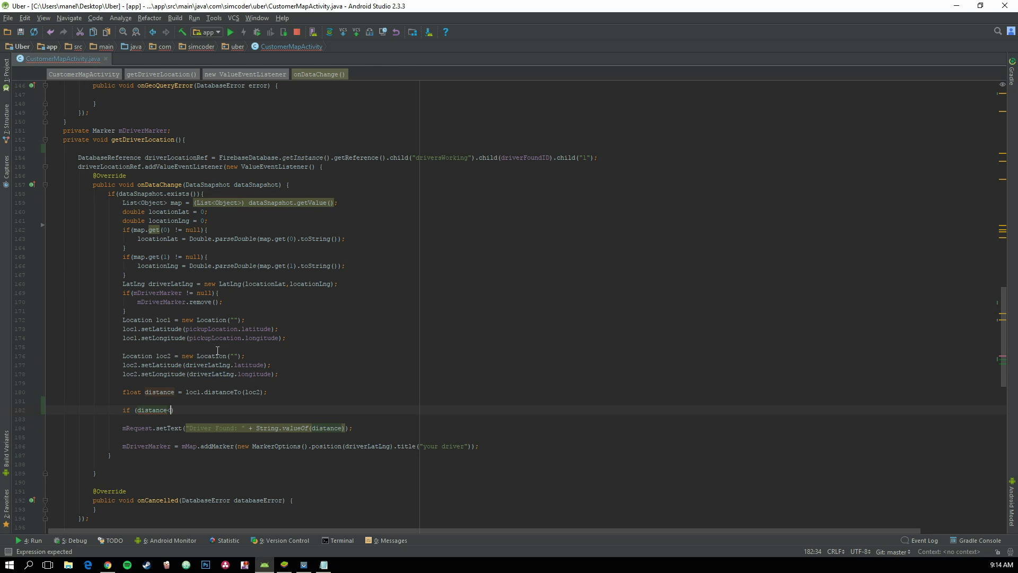
type("100")
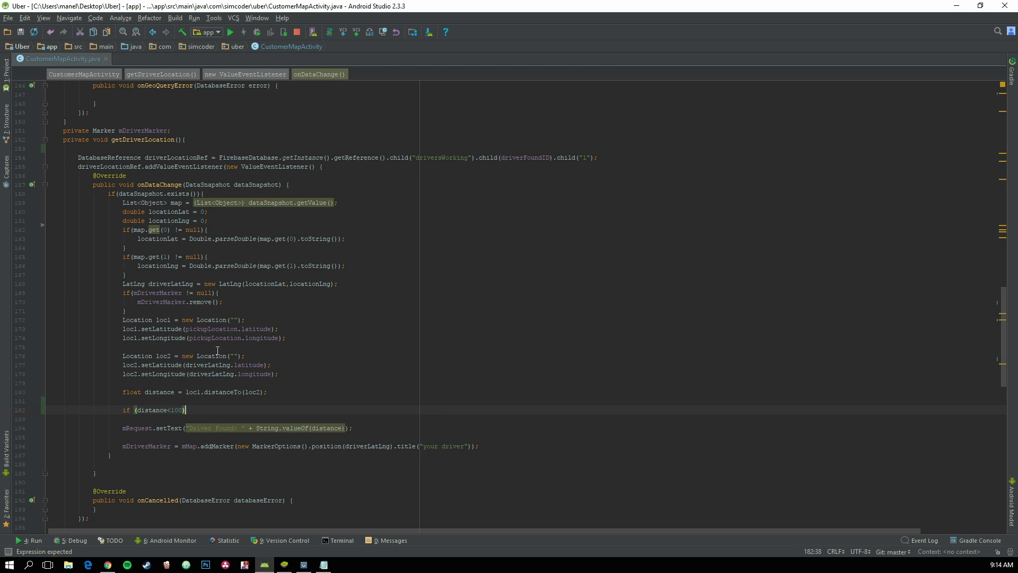
type("){")
key("Return")
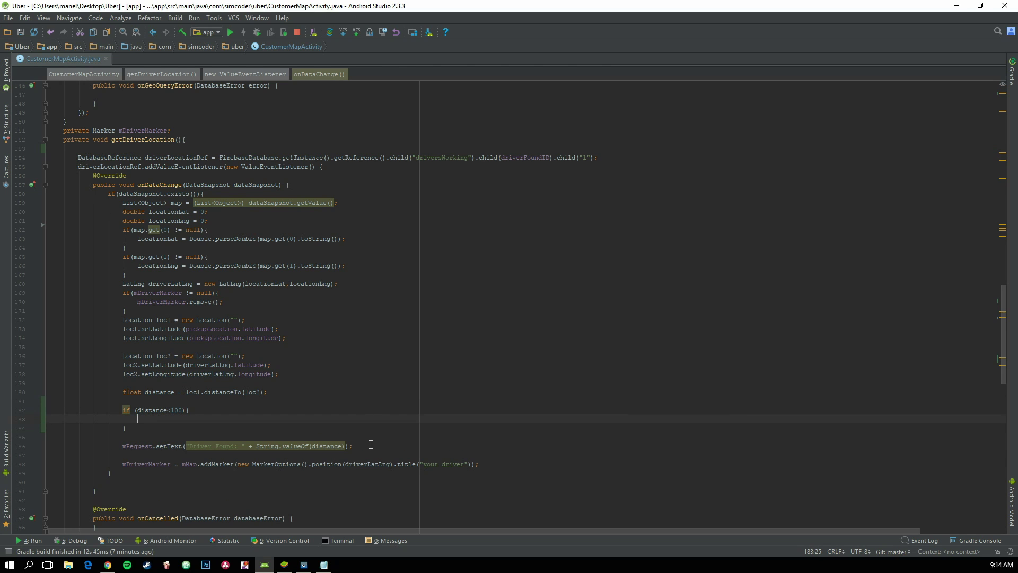
left_click_drag(353, 446, 121, 446)
key("ctrl+x")
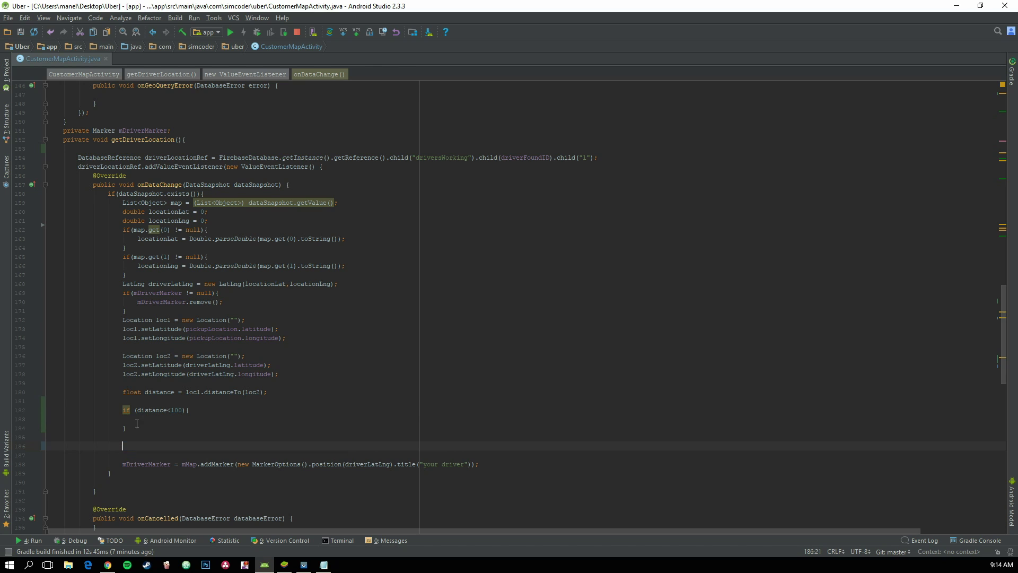
Paste the setText line into the if block, changing its message to "Driver's Here" without the distance.
left_click(206, 418)
key("ctrl+v")
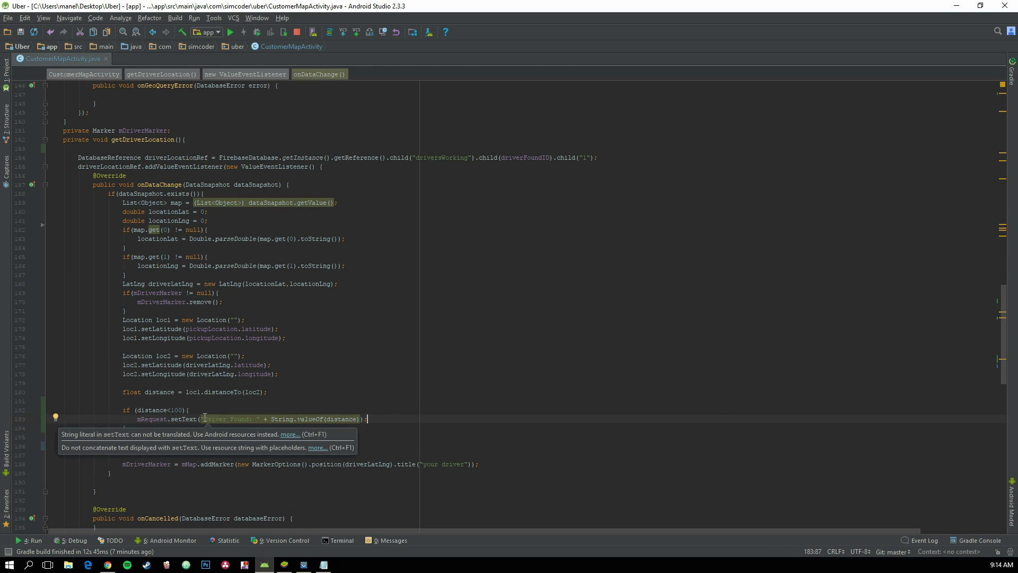
left_click_drag(201, 419, 255, 419)
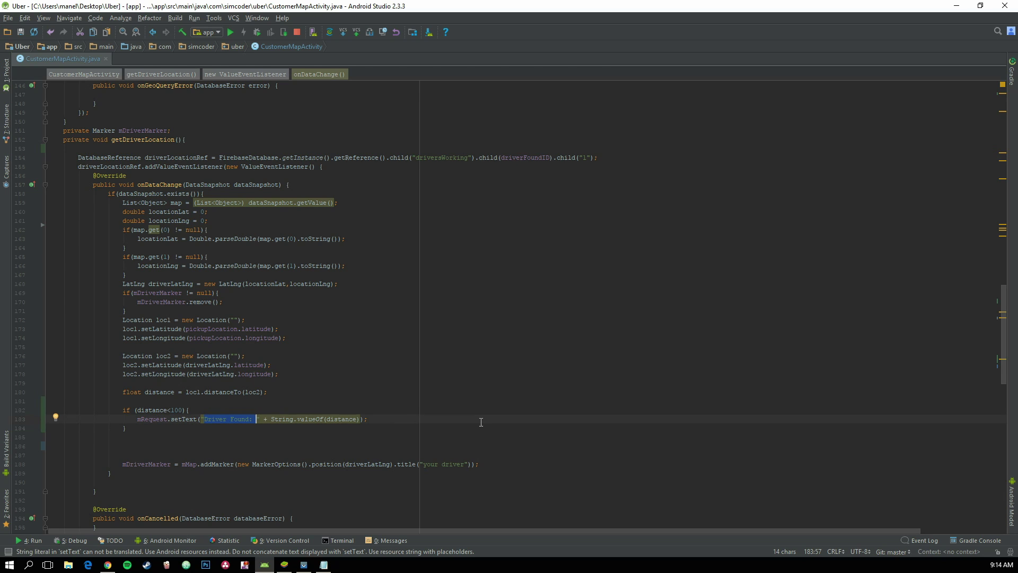
key("BackSpace")
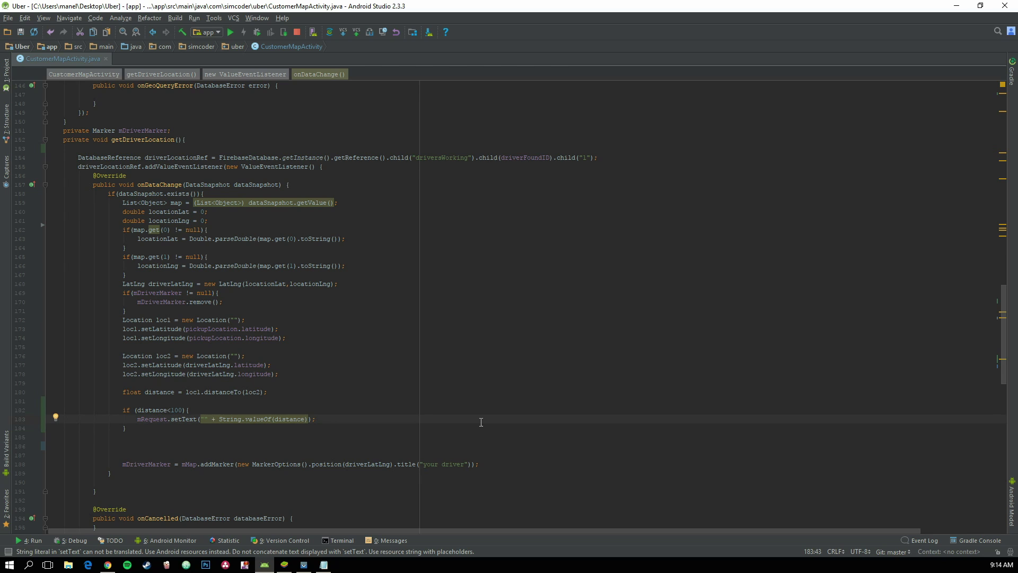
type("Drivers")
type(" s")
type("Here")
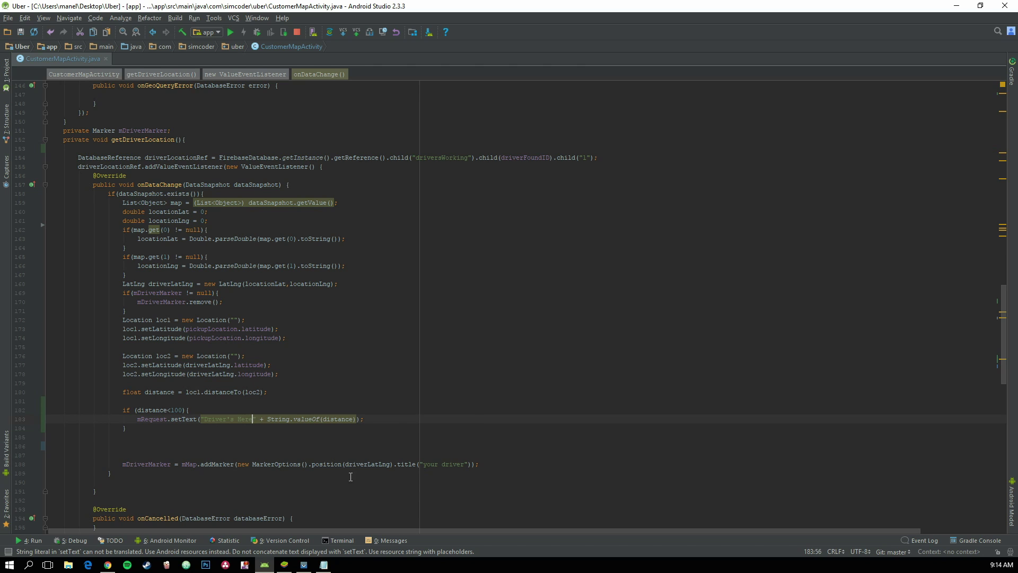
left_click_drag(257, 419, 359, 418)
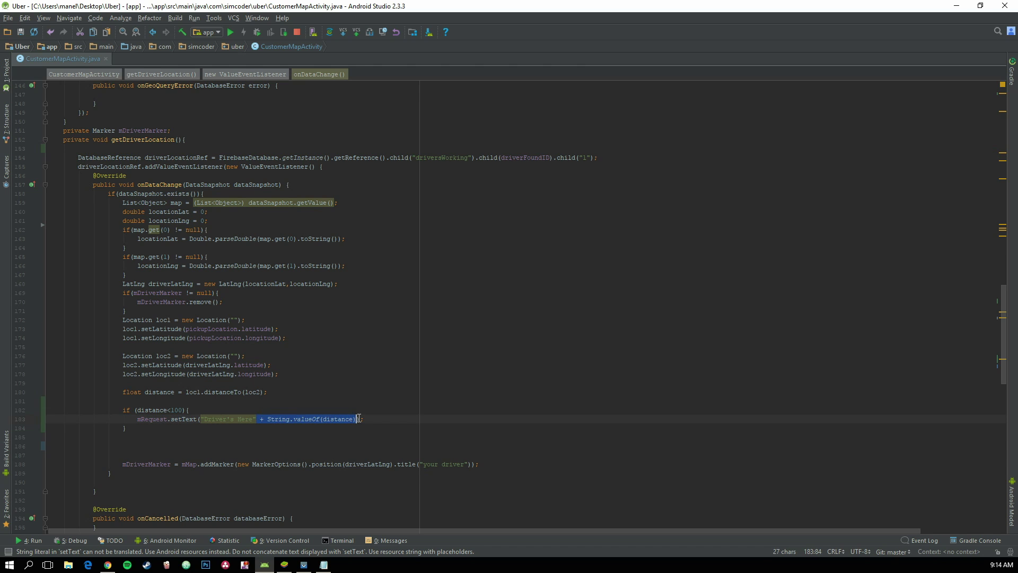
key("BackSpace")
left_click(249, 428)
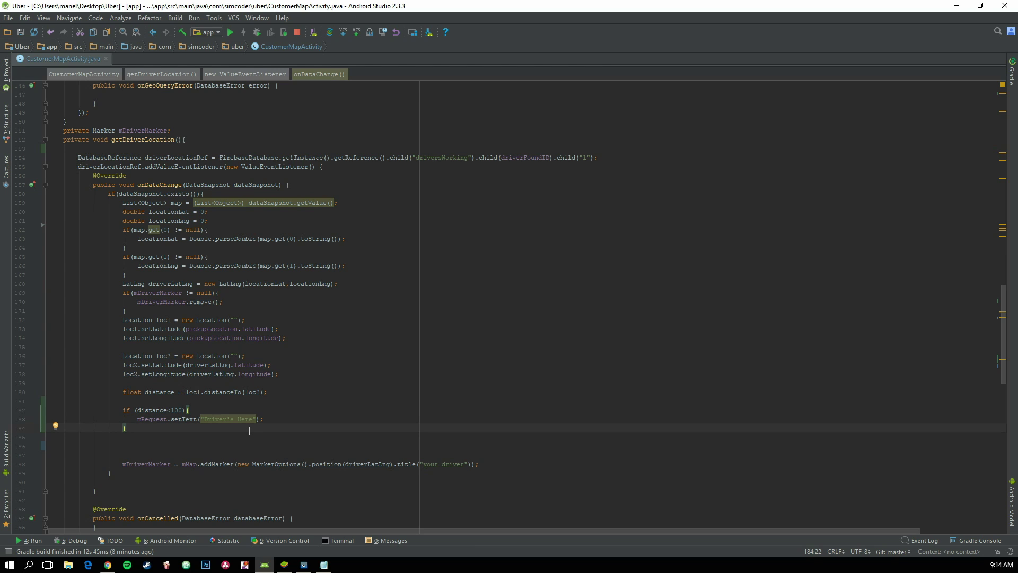
type("else{")
Add an else branch setting the text to "Driver Found: " plus String.valueOf(distance).
key("Return")
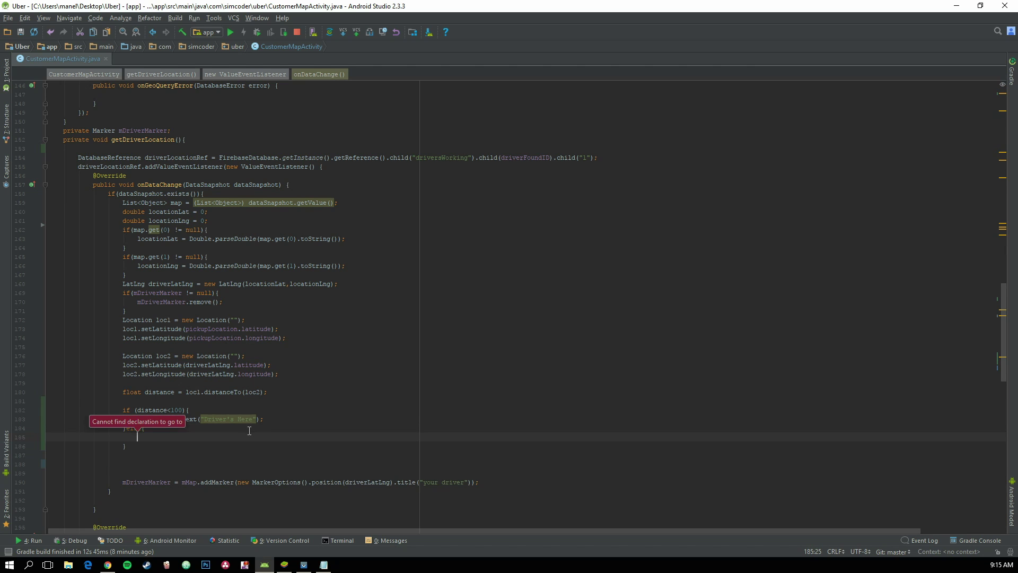
type("mRequest.setText(\"Driver Found: \" + String.valueOf(distance));")
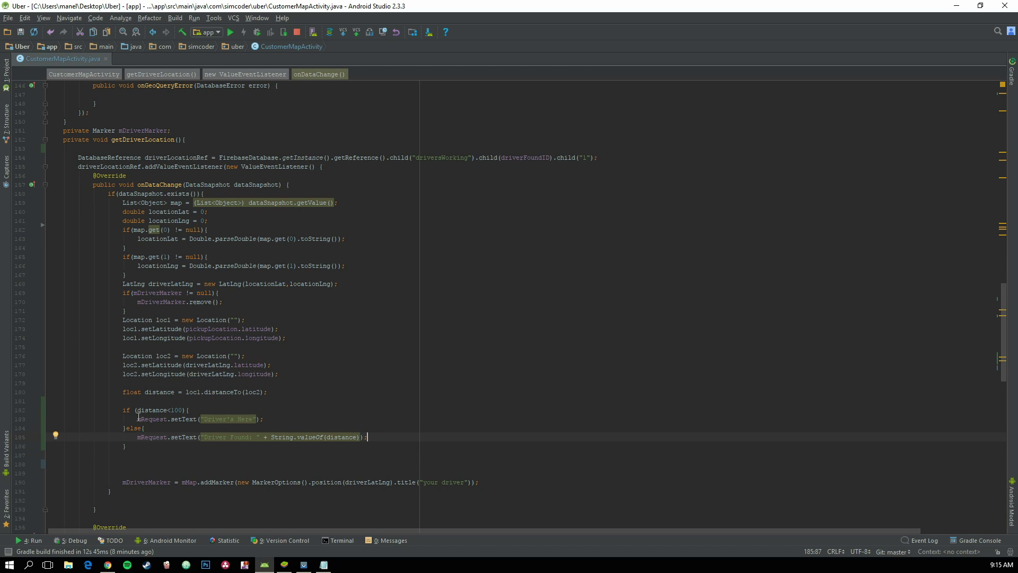
left_click_drag(138, 419, 281, 419)
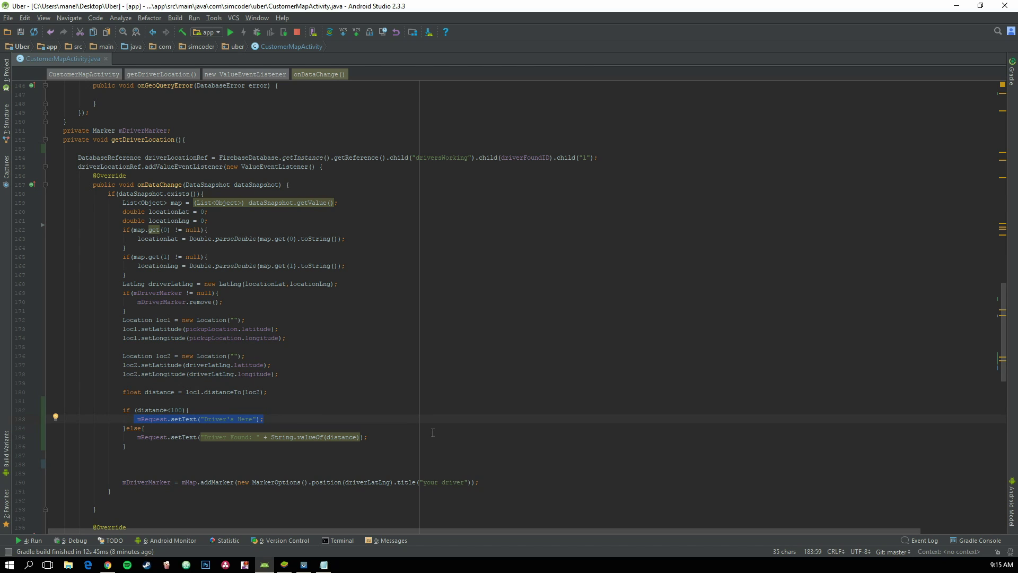
mouse_move(318, 437)
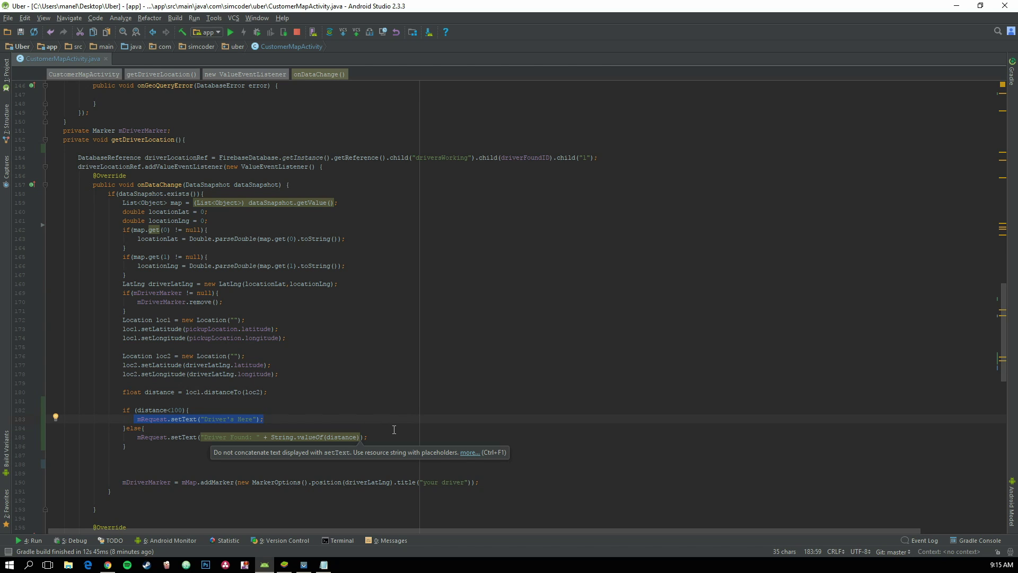
left_click(275, 393)
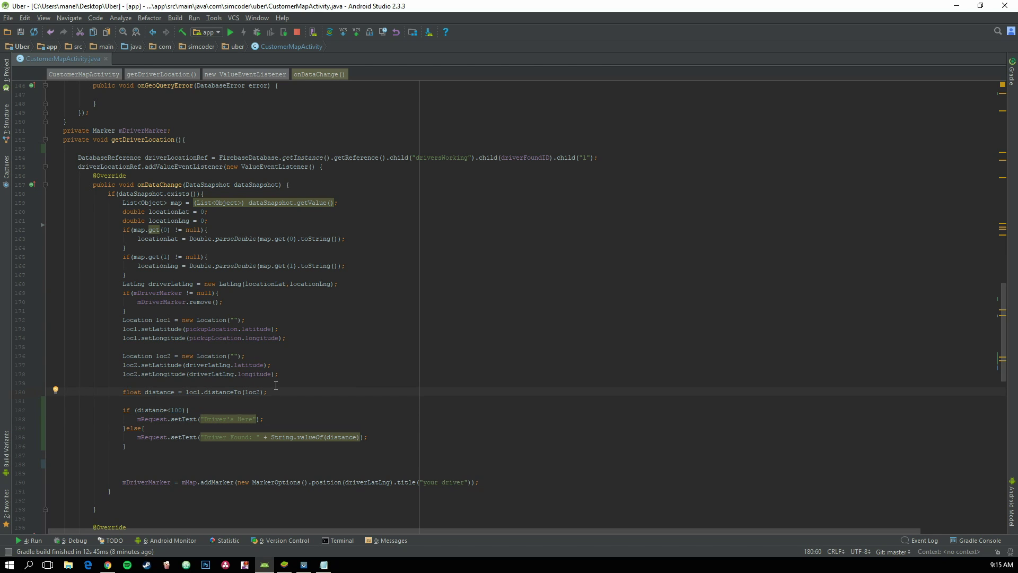